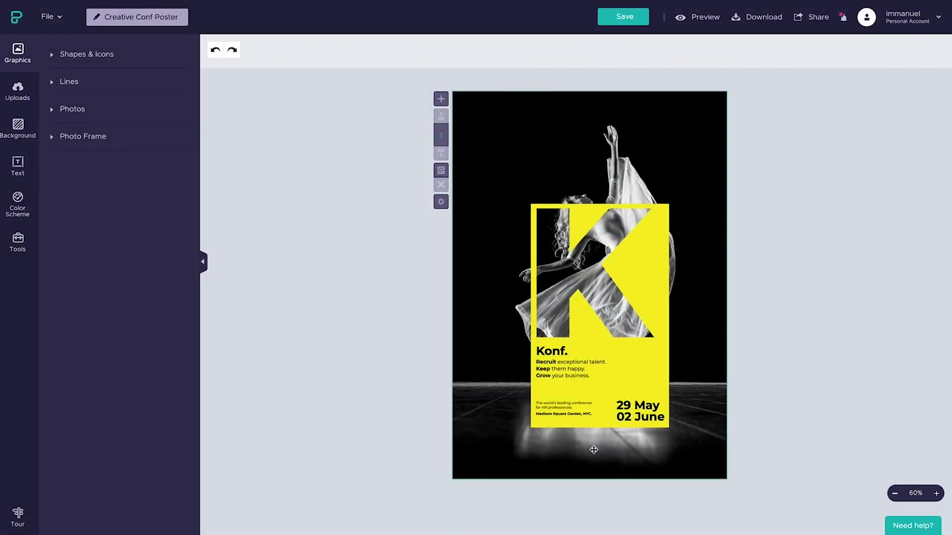
# Step: Clear the poster and add the black-and-white dancer photo found by searching 'dance'
pyautogui.click(594, 450)
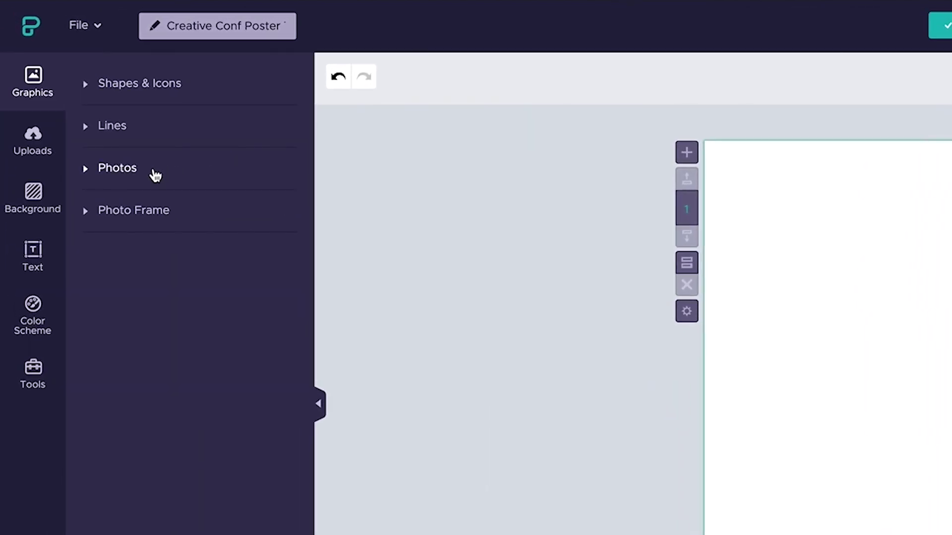
pyautogui.click(132, 167)
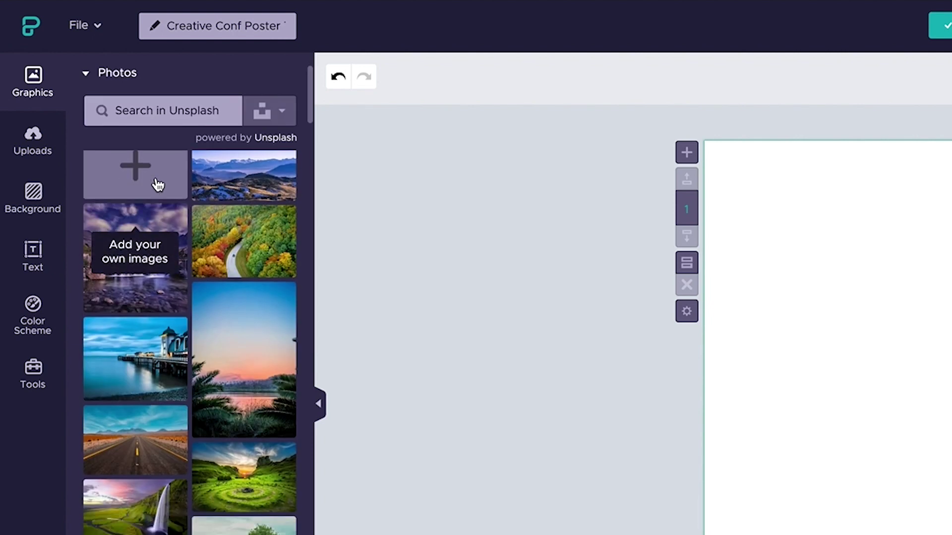
pyautogui.scroll(-15, 158, 185)
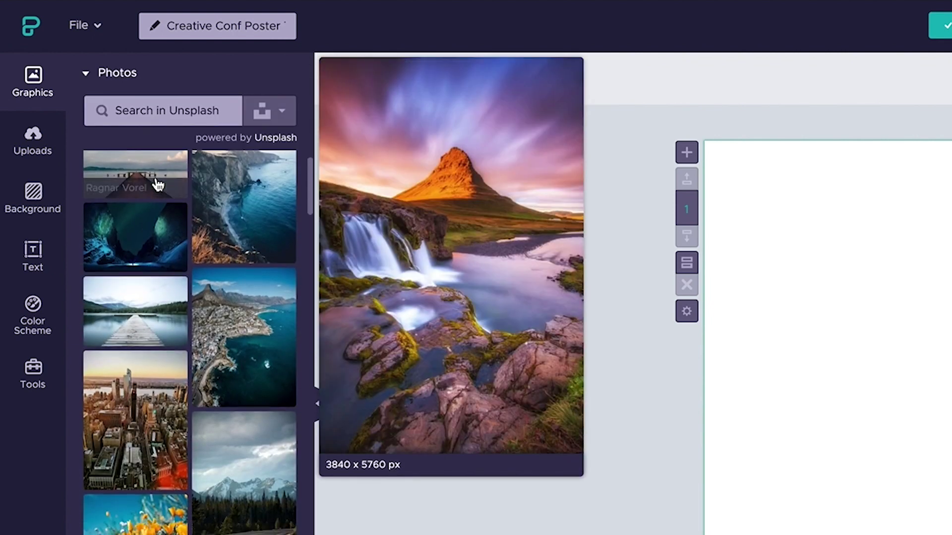
pyautogui.scroll(-15, 157, 185)
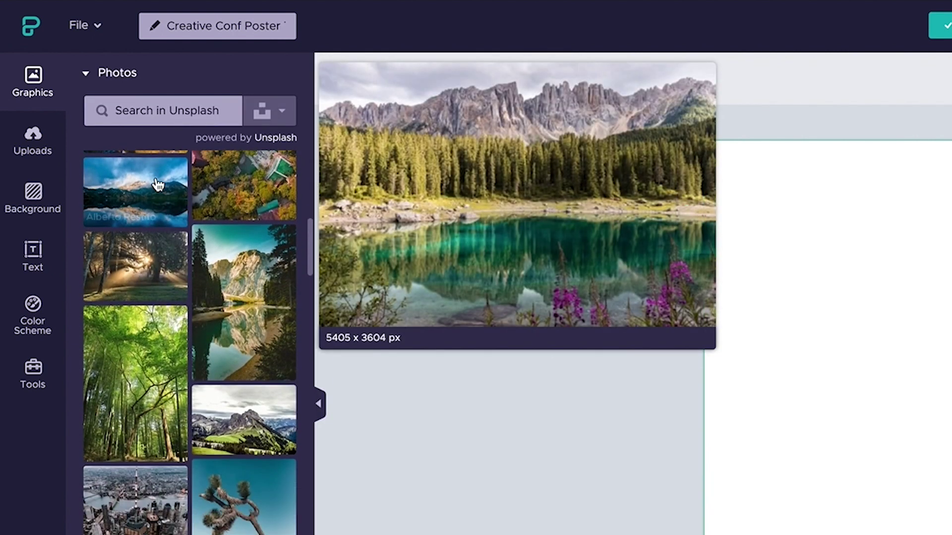
pyautogui.click(168, 109)
pyautogui.write('dan')
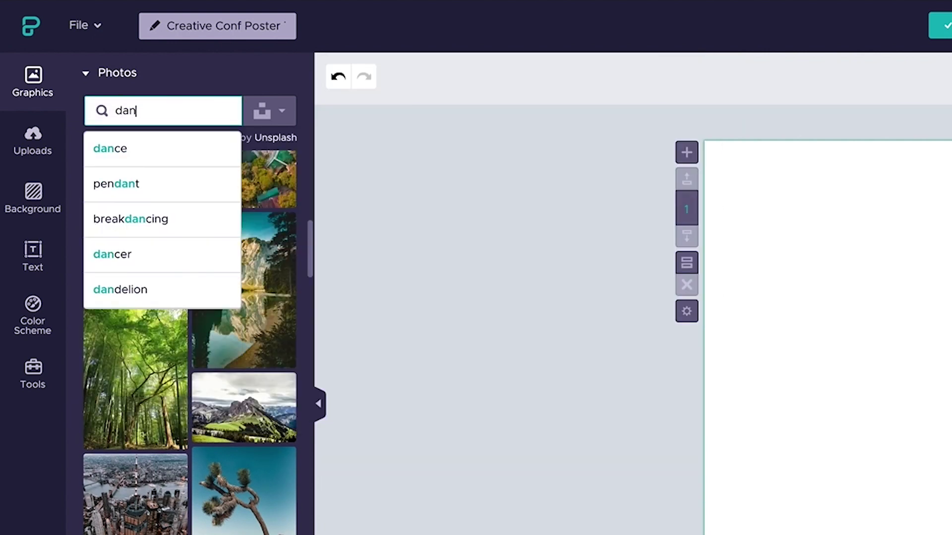
pyautogui.write('ce')
pyautogui.click(187, 146)
pyautogui.click(257, 227)
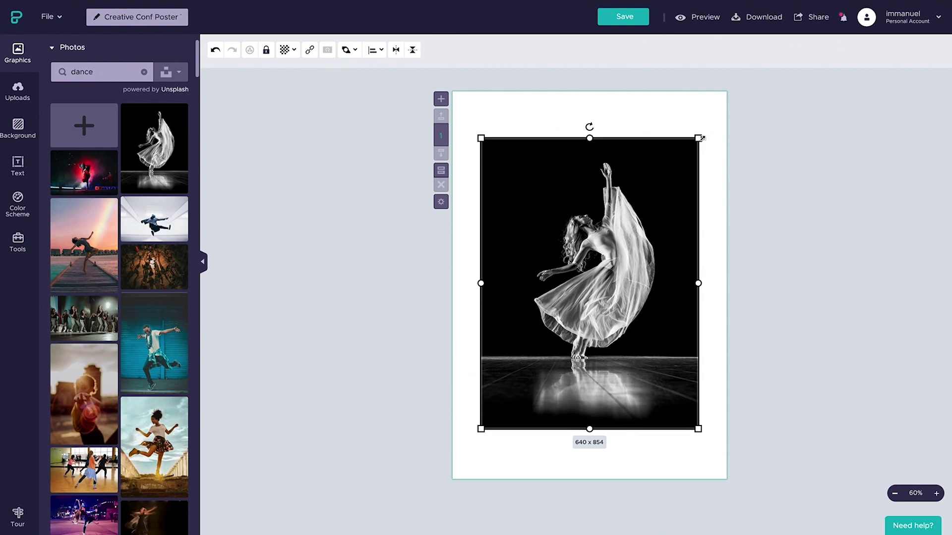
# Step: Enlarge the dancer photo to cover the poster, centre it horizontally, and lock it
pyautogui.moveTo(699, 138); pyautogui.dragTo(734, 90)
pyautogui.moveTo(481, 429); pyautogui.dragTo(444, 460)
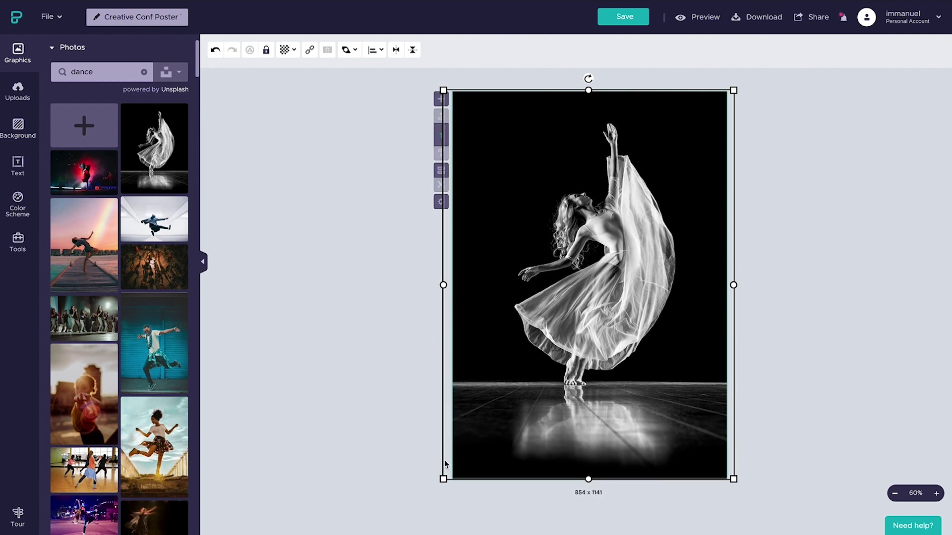
pyautogui.click(373, 50)
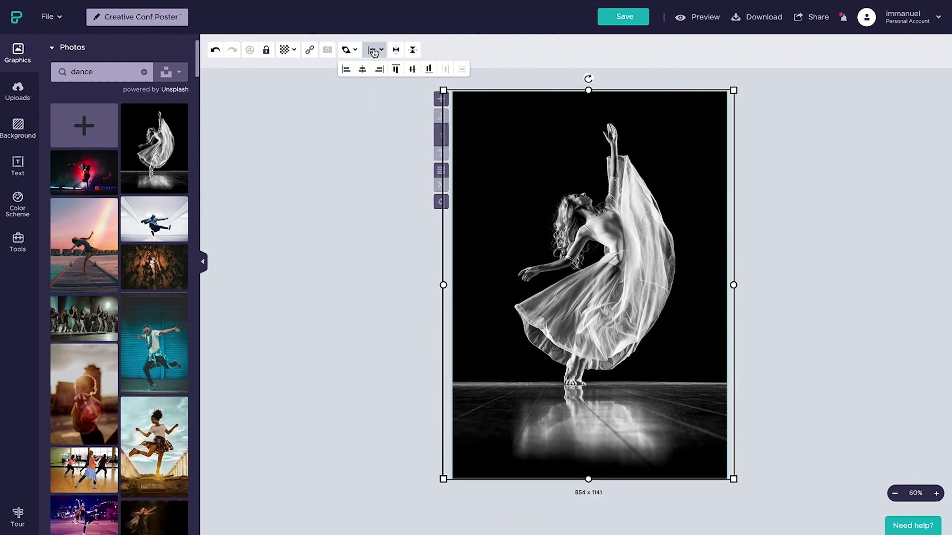
pyautogui.click(363, 69)
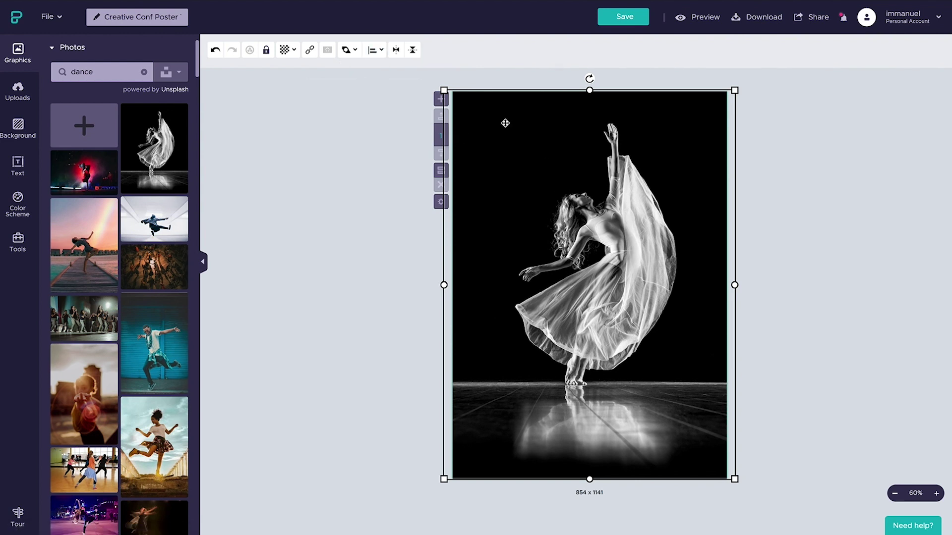
pyautogui.click(266, 51)
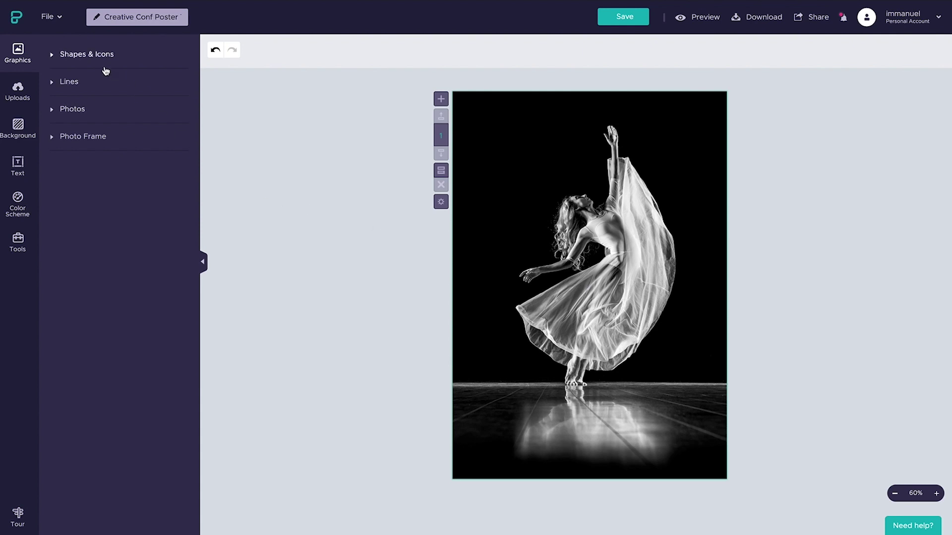
# Step: Place a square from the basic shapes onto the poster and colour it yellow
pyautogui.click(80, 56)
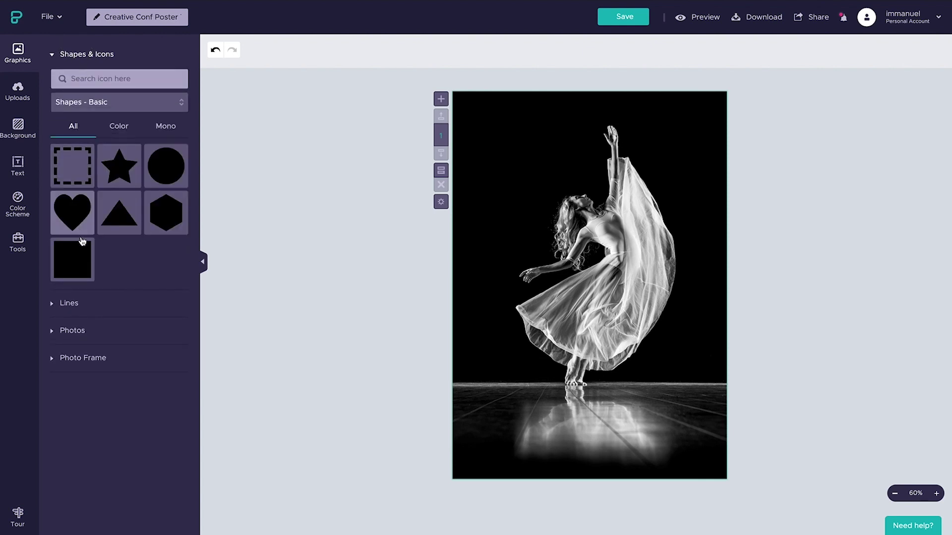
pyautogui.moveTo(81, 258)
pyautogui.moveTo(81, 257); pyautogui.dragTo(572, 275)
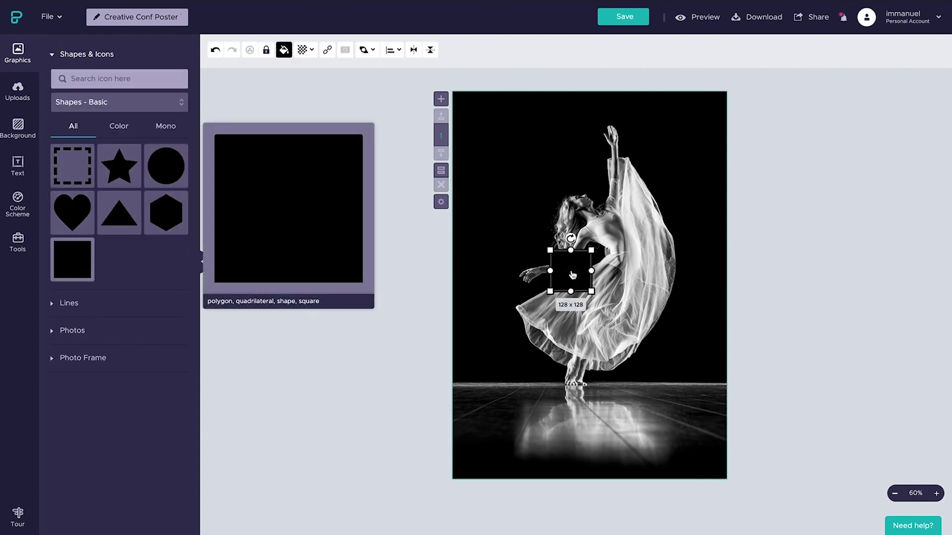
pyautogui.click(283, 50)
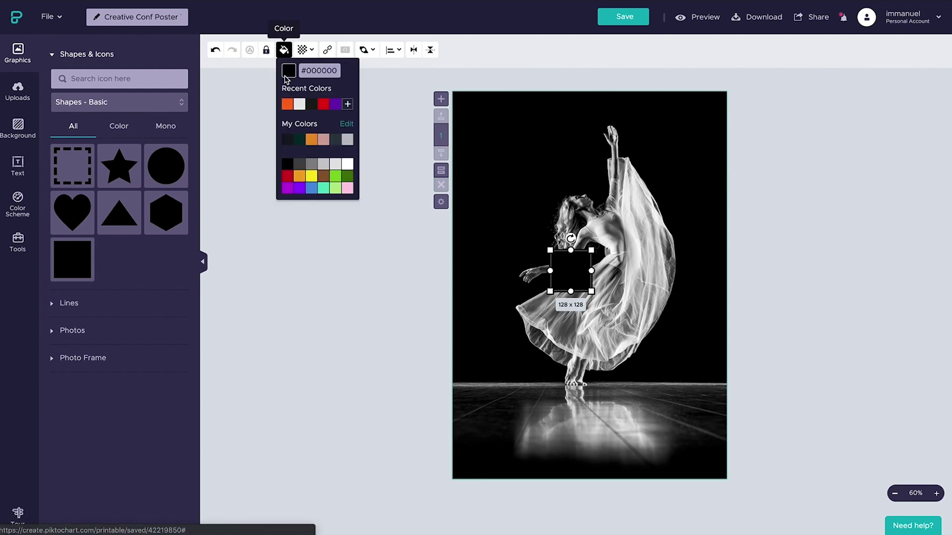
pyautogui.click(312, 177)
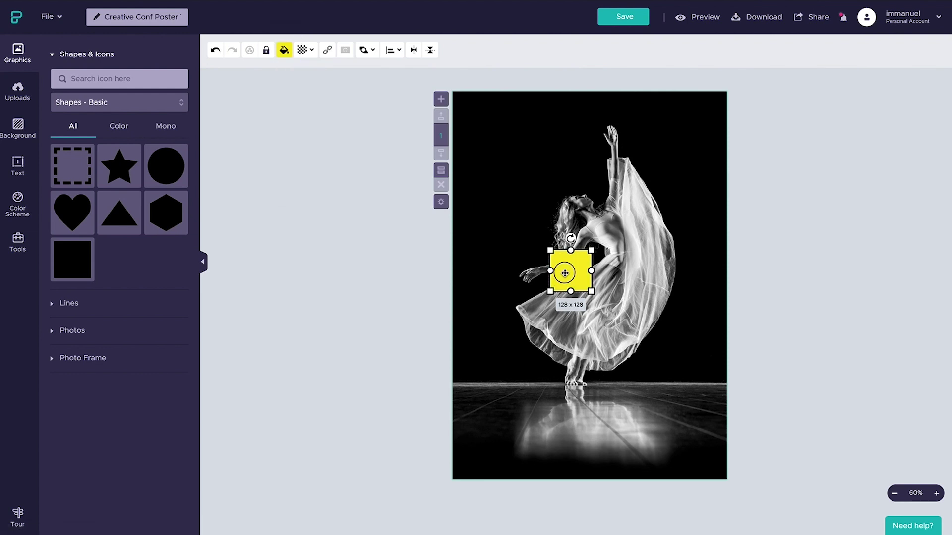
# Step: Stretch the yellow square into a tall rectangle of about 389 x 628 over the dancer
pyautogui.moveTo(592, 292); pyautogui.dragTo(677, 452)
pyautogui.moveTo(629, 366); pyautogui.dragTo(619, 329)
pyautogui.moveTo(666, 415); pyautogui.dragTo(669, 420)
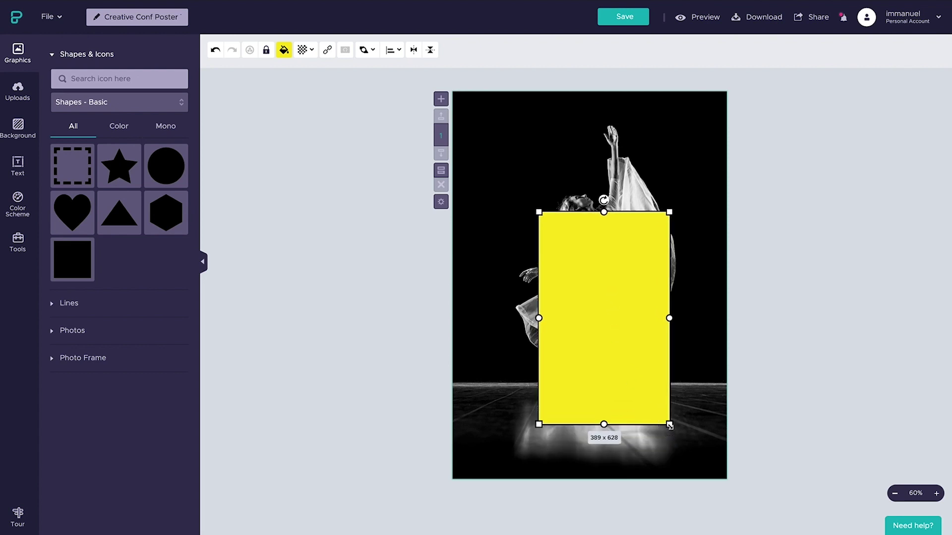
pyautogui.moveTo(581, 301); pyautogui.dragTo(581, 301)
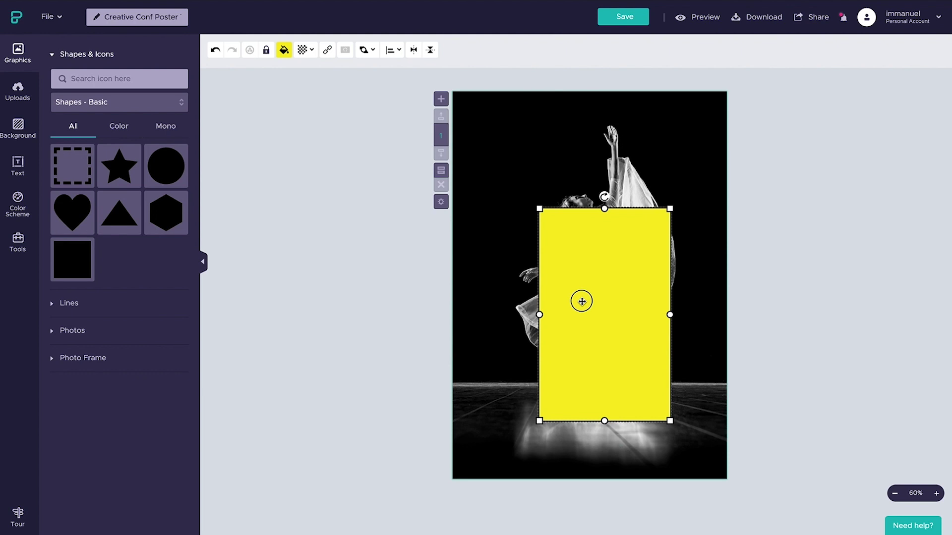
pyautogui.moveTo(582, 301); pyautogui.dragTo(581, 301)
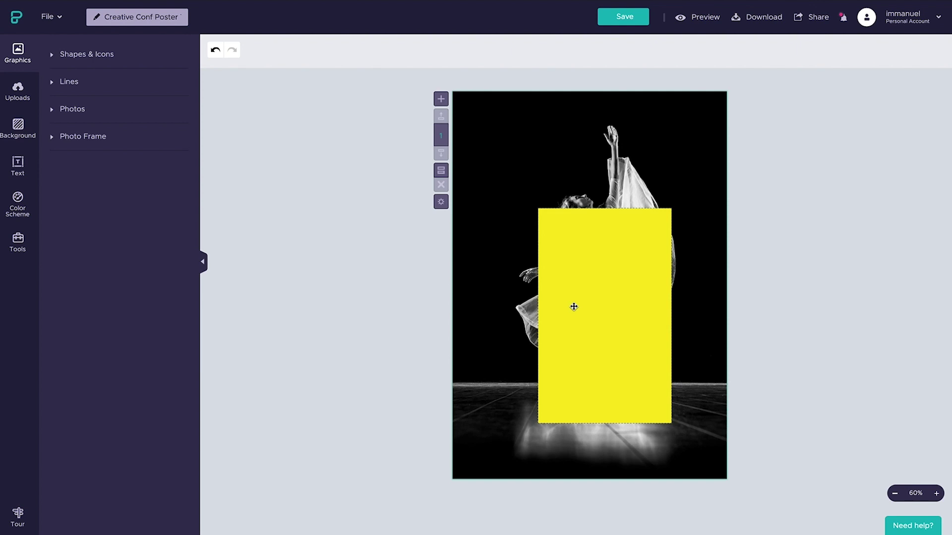
# Step: Save the poster and add the wood-textured letter K photo frame
pyautogui.hotkey('ctrl', 's')
pyautogui.click(97, 144)
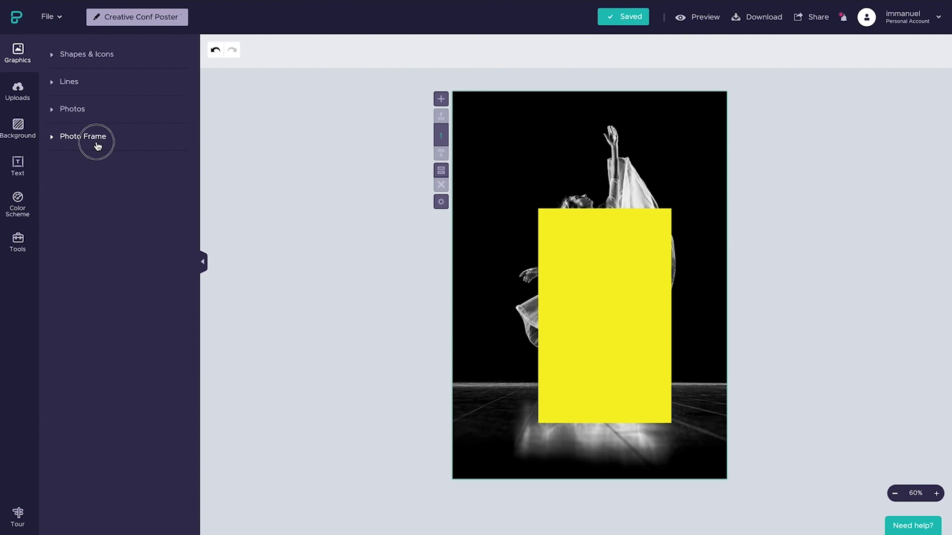
pyautogui.scroll(-10, 133, 218)
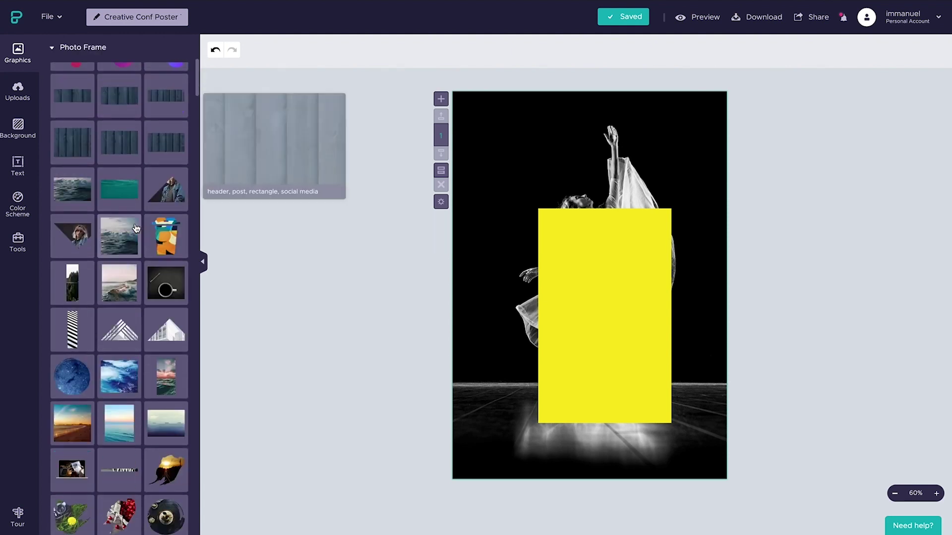
pyautogui.scroll(3, 136, 227)
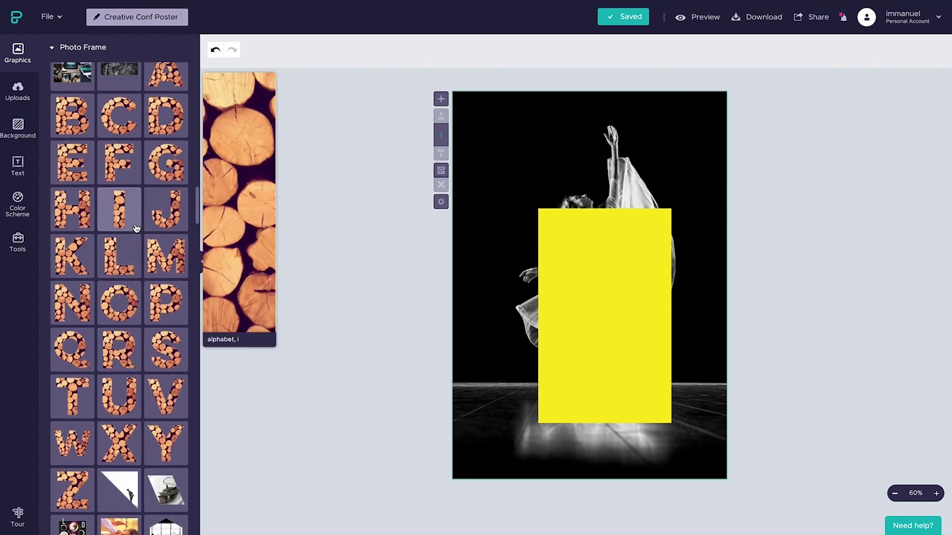
pyautogui.click(72, 256)
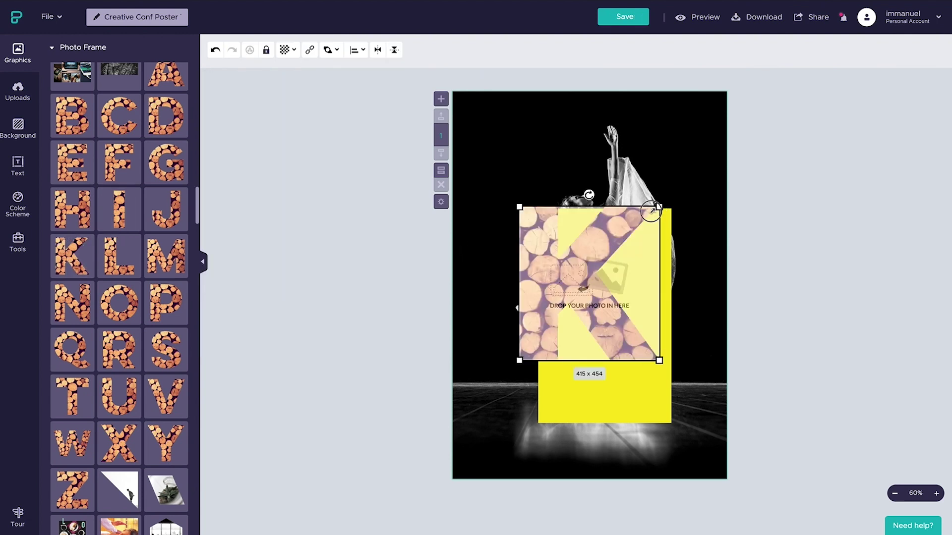
# Step: Resize the K frame to about 305 x 334 and place it at the rectangle's top-left
pyautogui.moveTo(659, 206); pyautogui.dragTo(620, 249)
pyautogui.moveTo(556, 293); pyautogui.dragTo(581, 257)
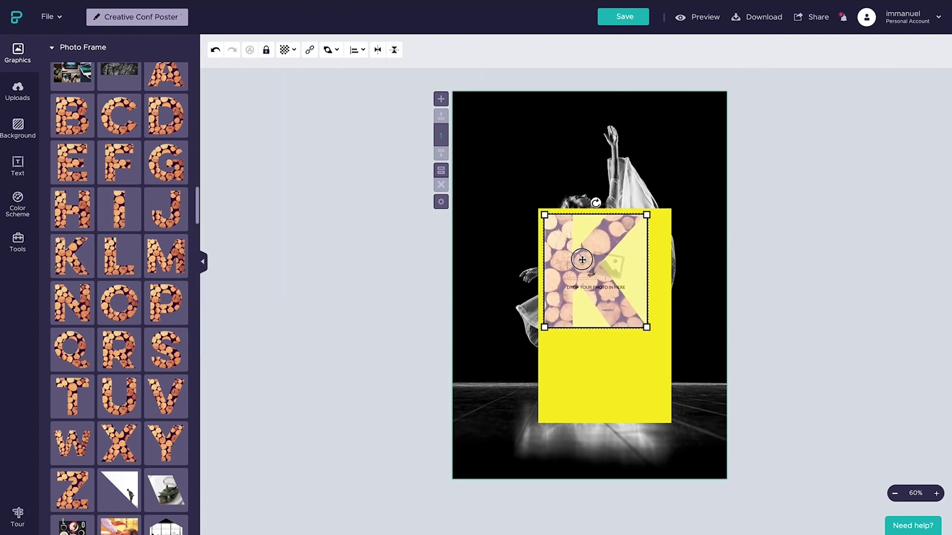
pyautogui.click(775, 250)
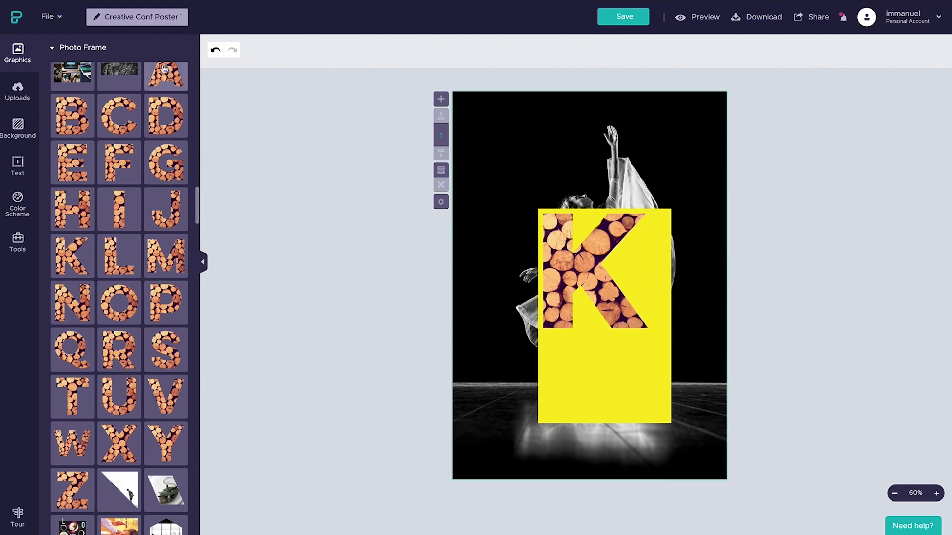
pyautogui.click(94, 48)
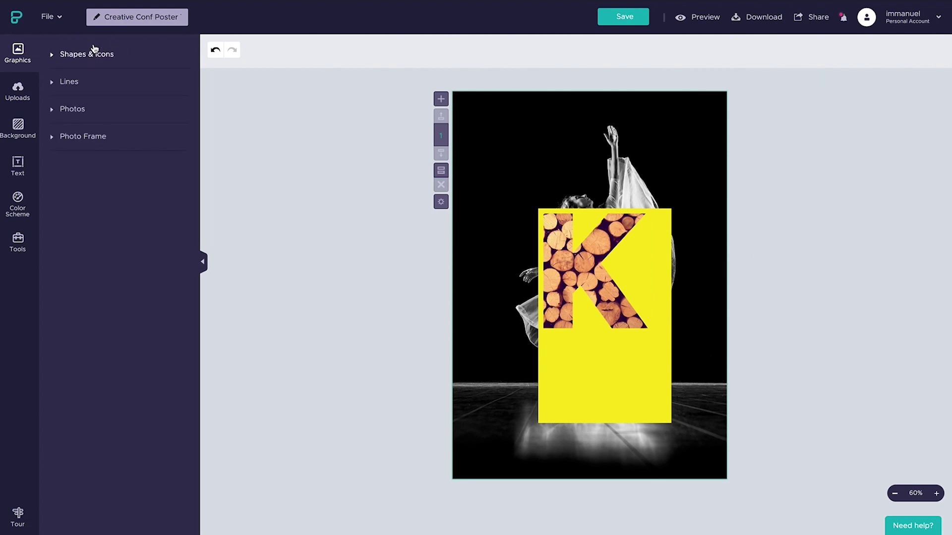
# Step: Fill the K frame with the black-and-white dancer photo and start cropping it
pyautogui.click(84, 110)
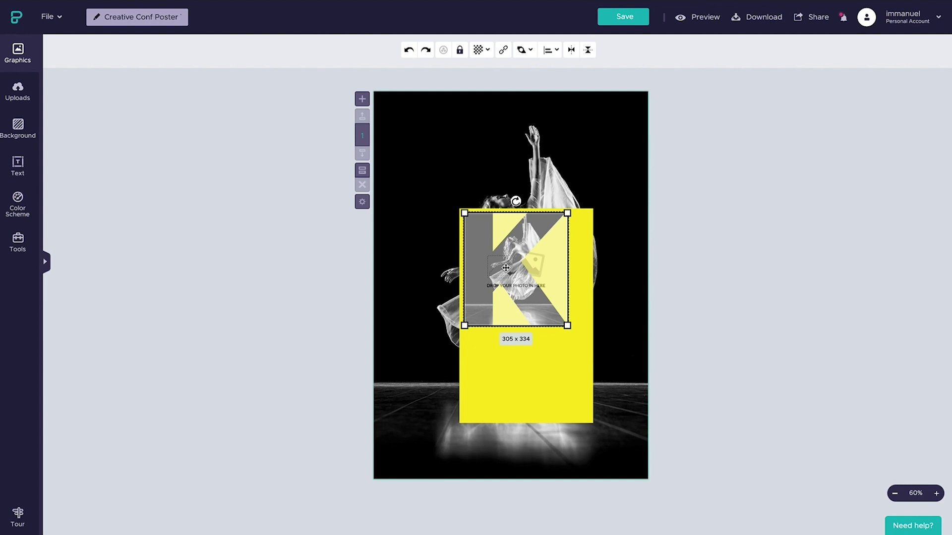
pyautogui.doubleClick(506, 268)
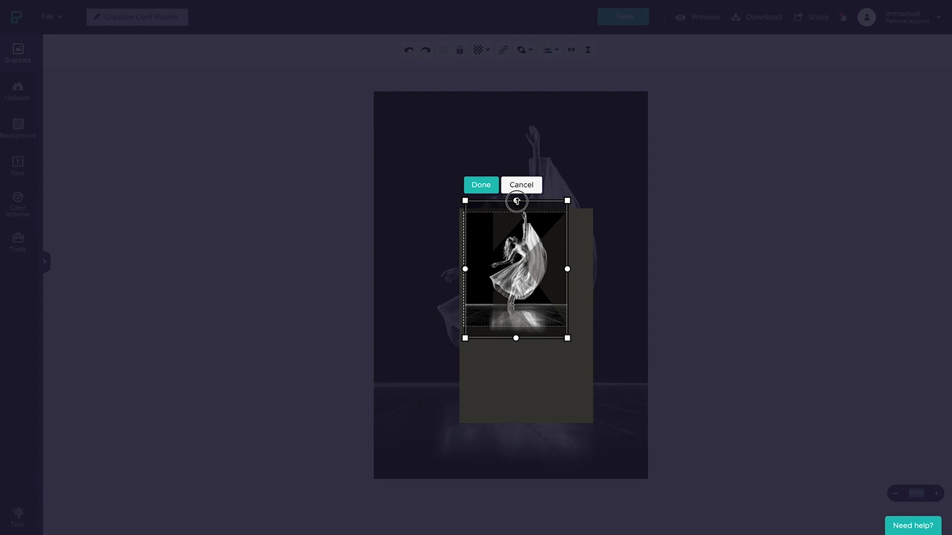
# Step: Stretch the framed dancer photo to full poster height, align it with the background dancer, confirm
pyautogui.moveTo(517, 202); pyautogui.dragTo(526, 94)
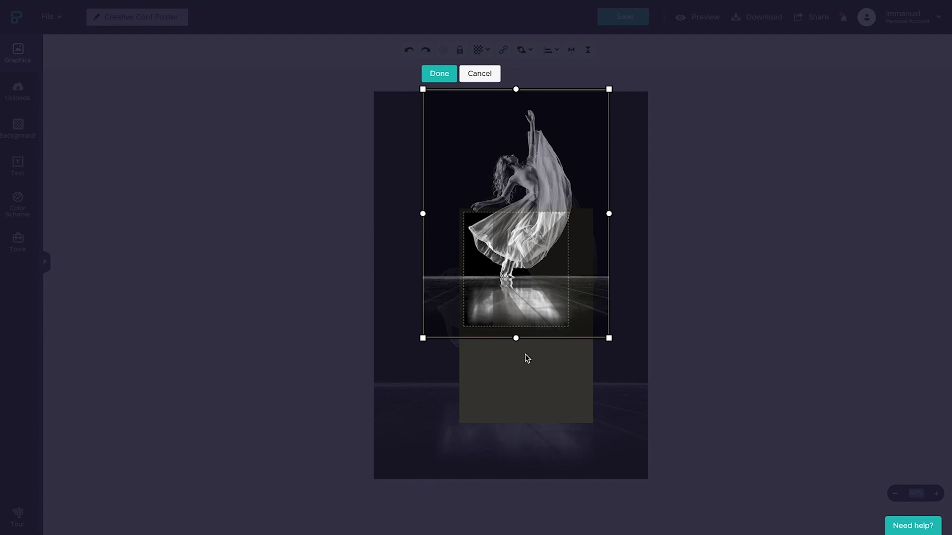
pyautogui.moveTo(515, 339); pyautogui.dragTo(526, 449)
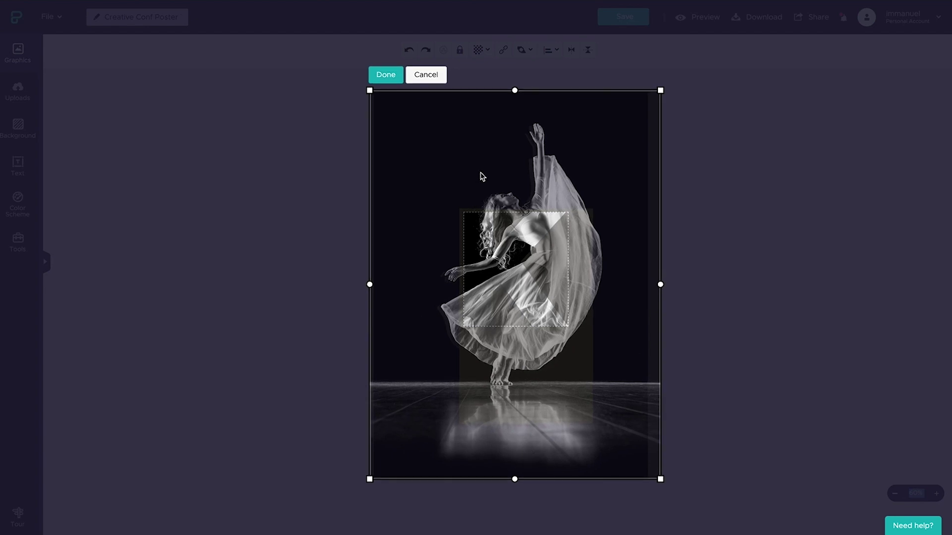
pyautogui.moveTo(479, 173); pyautogui.dragTo(476, 176)
pyautogui.click(384, 77)
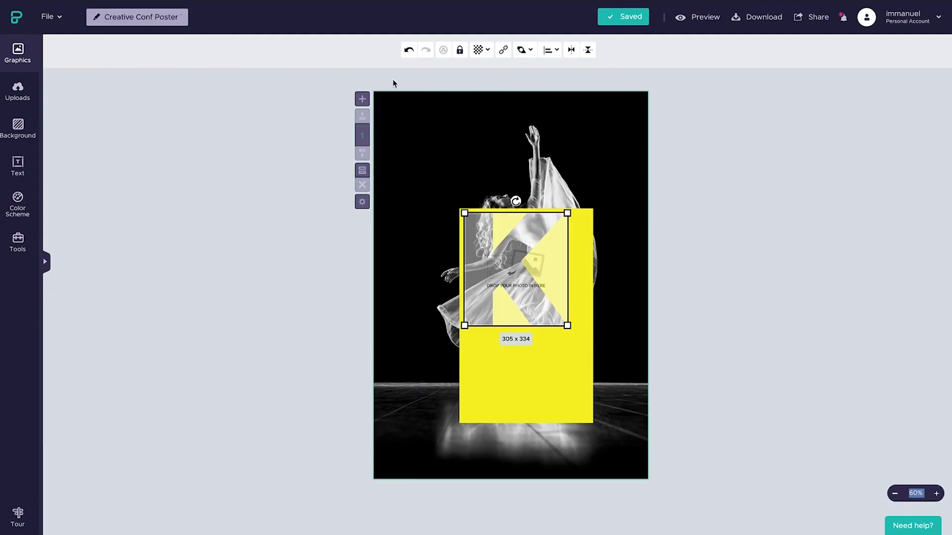
pyautogui.click(677, 231)
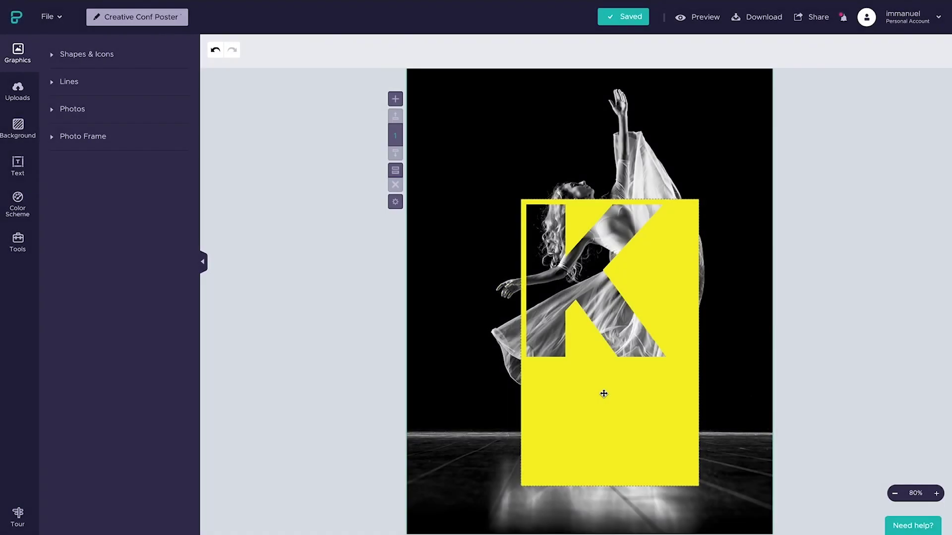
# Step: Add a bold, left-aligned 'Konf.' title on the yellow rectangle
pyautogui.click(18, 164)
pyautogui.moveTo(92, 64); pyautogui.dragTo(644, 410)
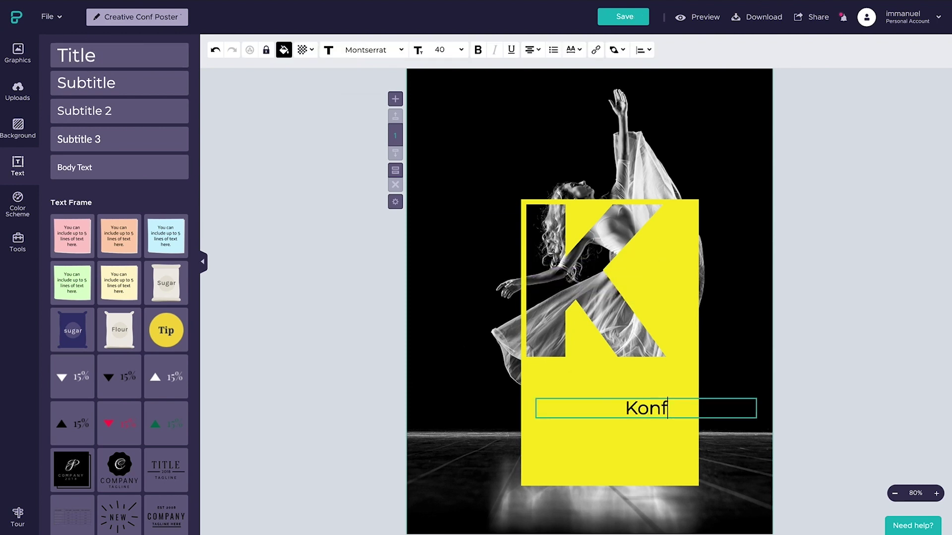
pyautogui.write('.')
pyautogui.tripleClick(634, 397)
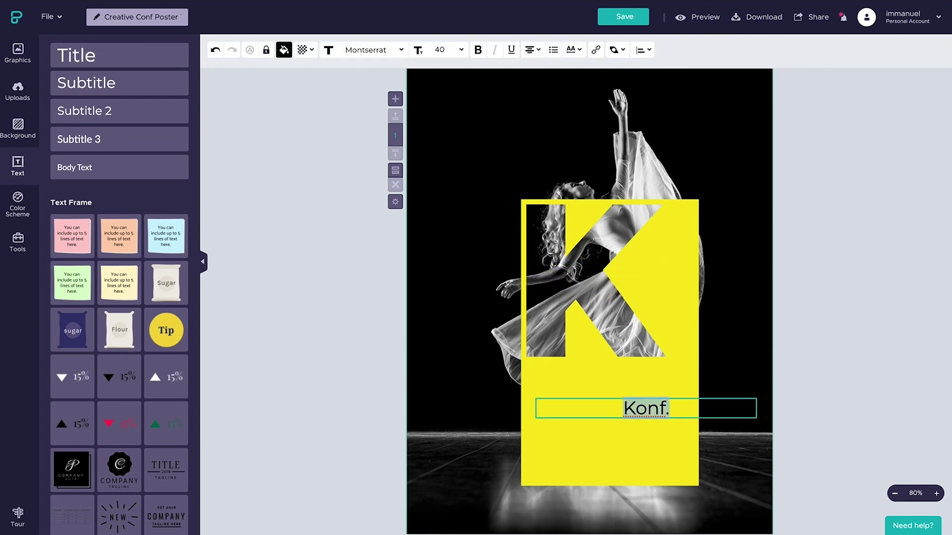
pyautogui.click(476, 55)
pyautogui.moveTo(522, 54)
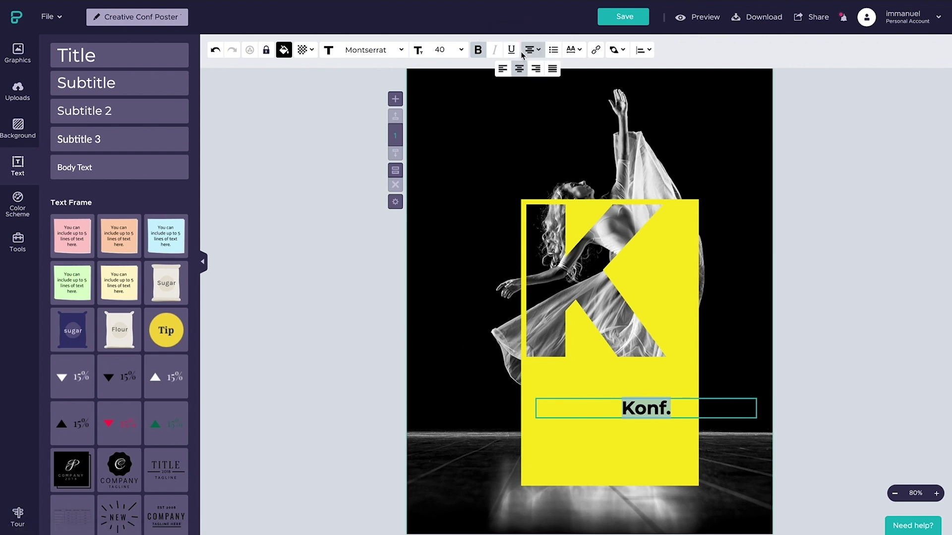
pyautogui.click(502, 68)
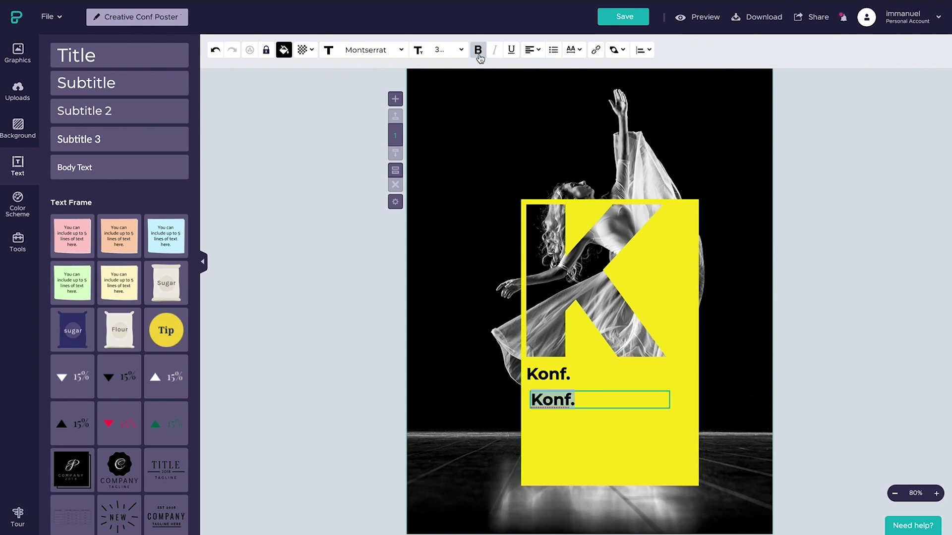
# Step: Add the three-line tagline, the HR conference blurb, and the 'Madison Square Garden, NYC' venue
pyautogui.write('Recruit great talent.')
pyautogui.press('Return')
pyautogui.write('Keep them happy.')
pyautogui.press('Return')
pyautogui.write('Grow your business.')
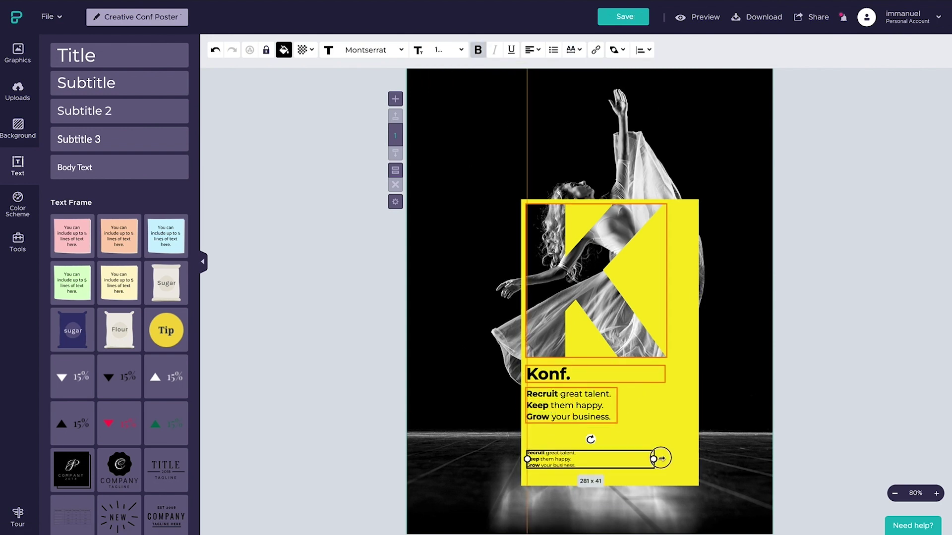
pyautogui.write("The World's leading")
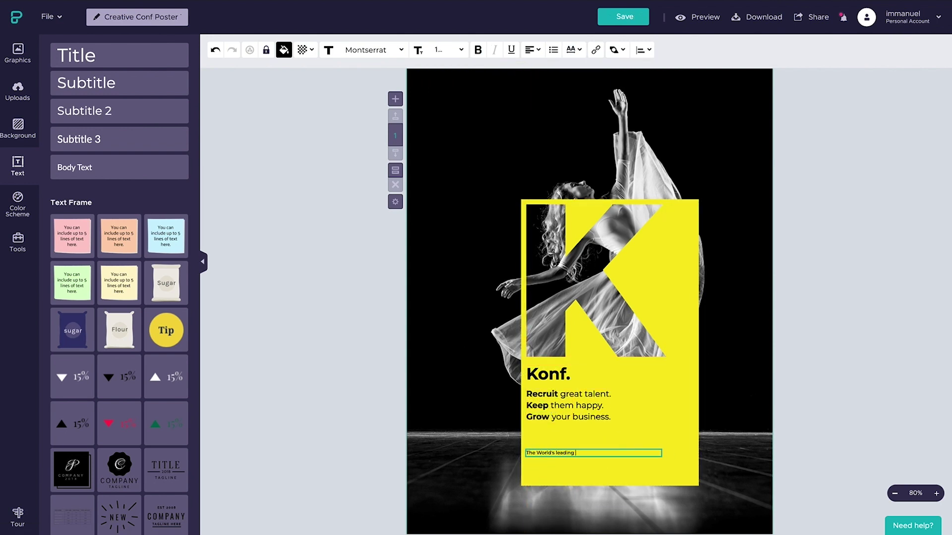
pyautogui.write('conference for HR professionals.')
pyautogui.press('Return')
pyautogui.write('Madison Square Garden, NYC')
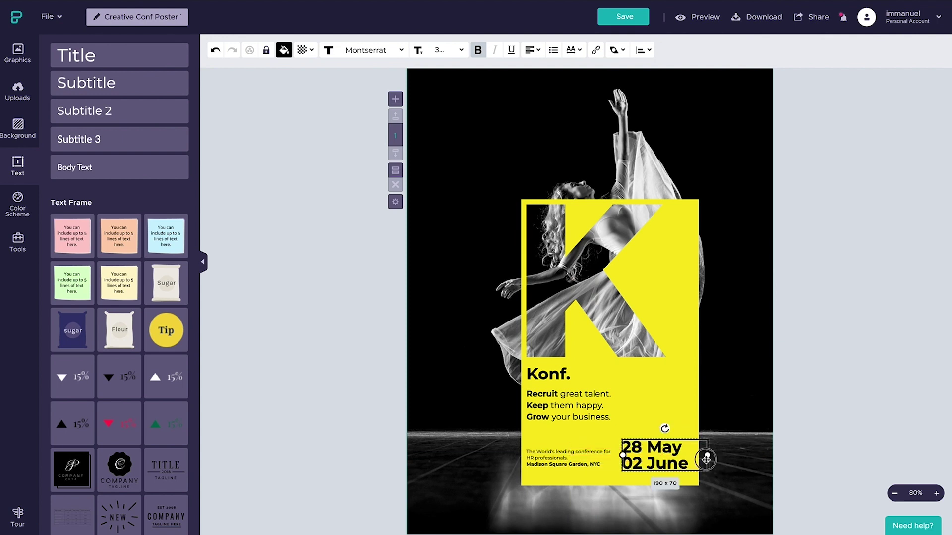